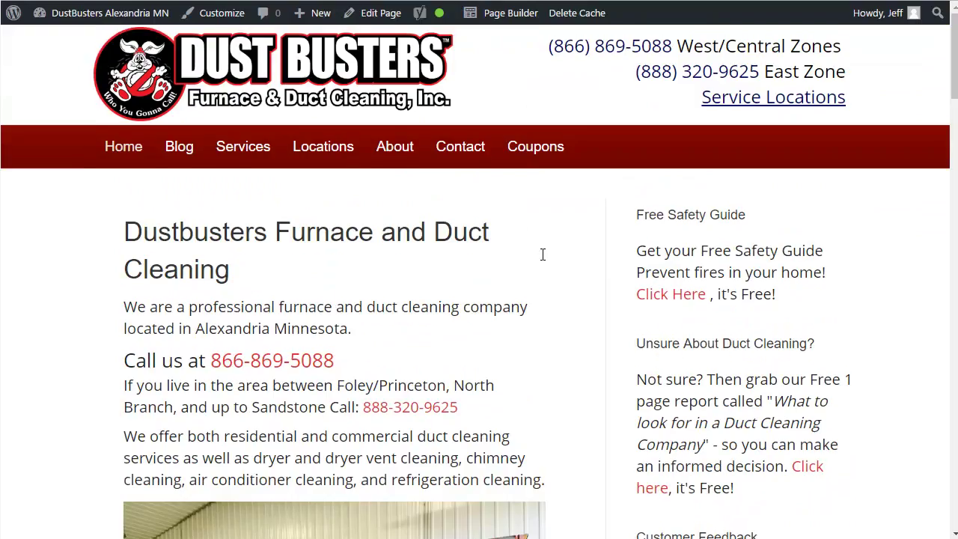
Go to the Service Locations page and scroll down to the zone town lists.
left_click(471, 249)
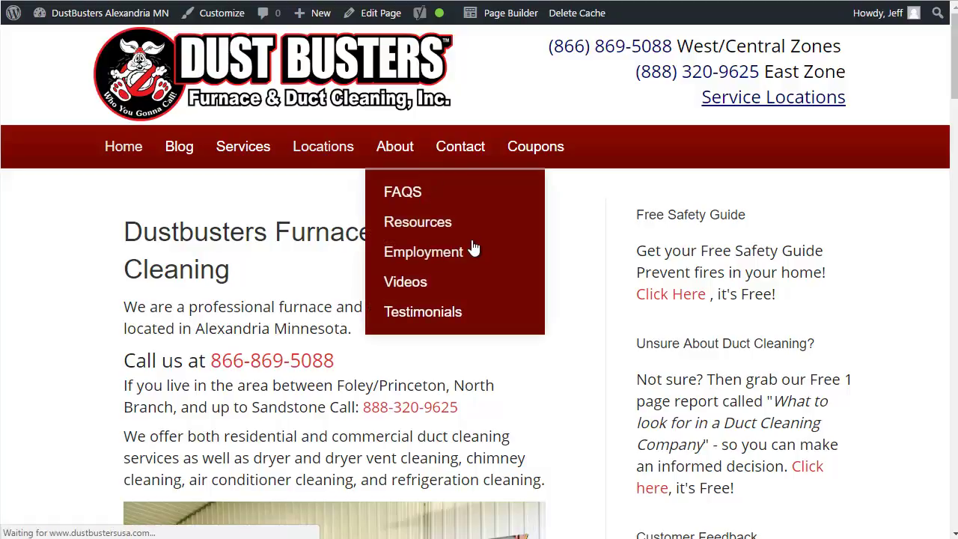
scroll(576, 288, "down", 6)
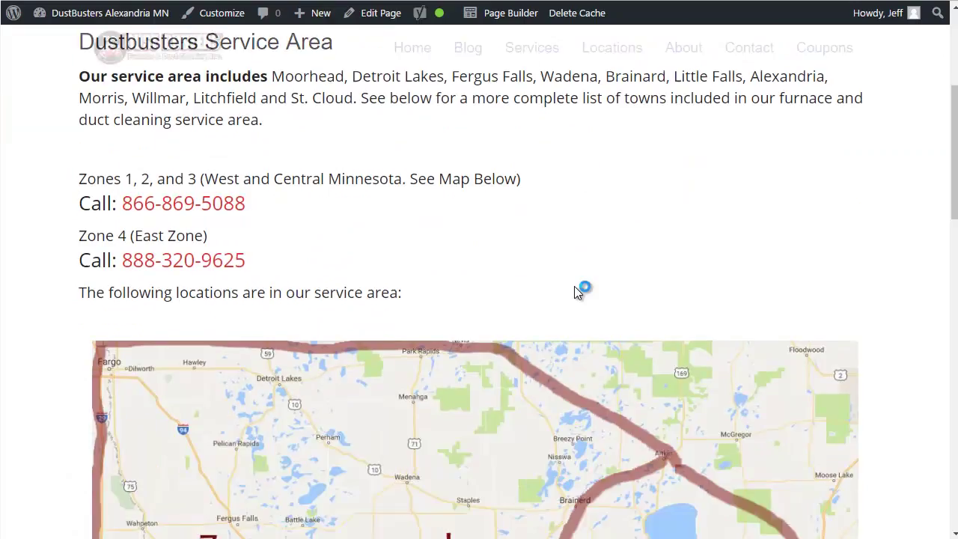
scroll(733, 255, "down", 7)
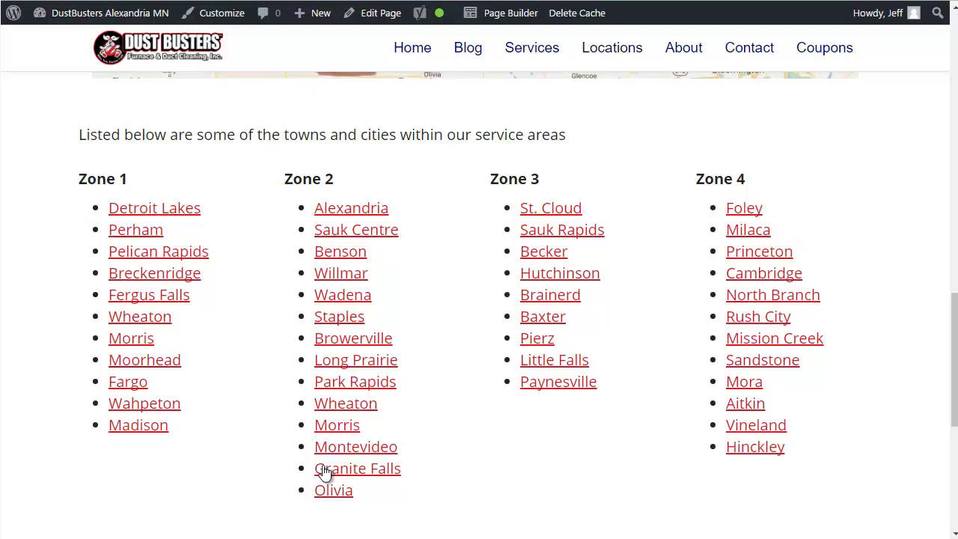
Review the Foley location page linked from Zone 4, then return to Service Locations.
left_click(743, 213)
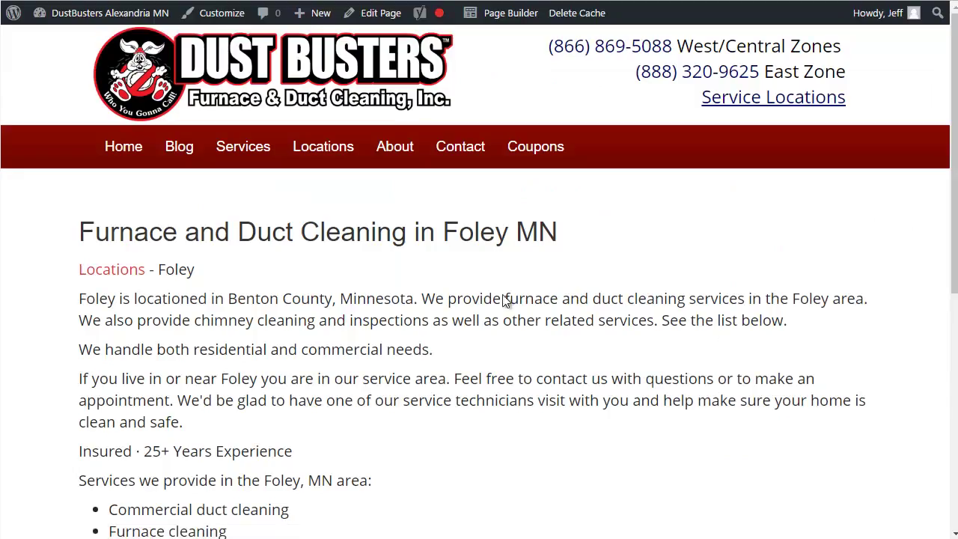
scroll(527, 255, "down", 3)
scroll(539, 265, "down", 2)
scroll(556, 279, "up", 6)
key("alt+Left")
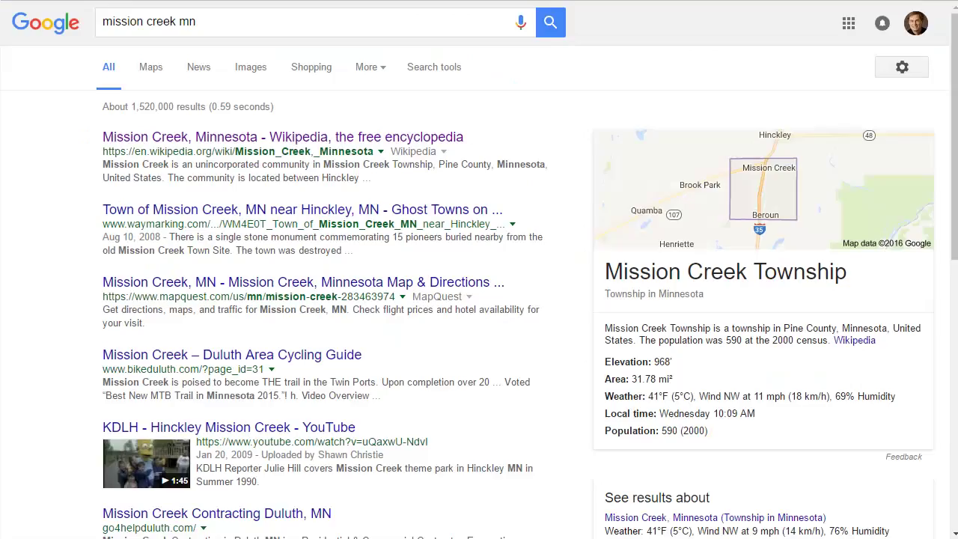
From the 'mission creek mn' results, open Mission Creek Township's map in Google Maps.
left_click(208, 22)
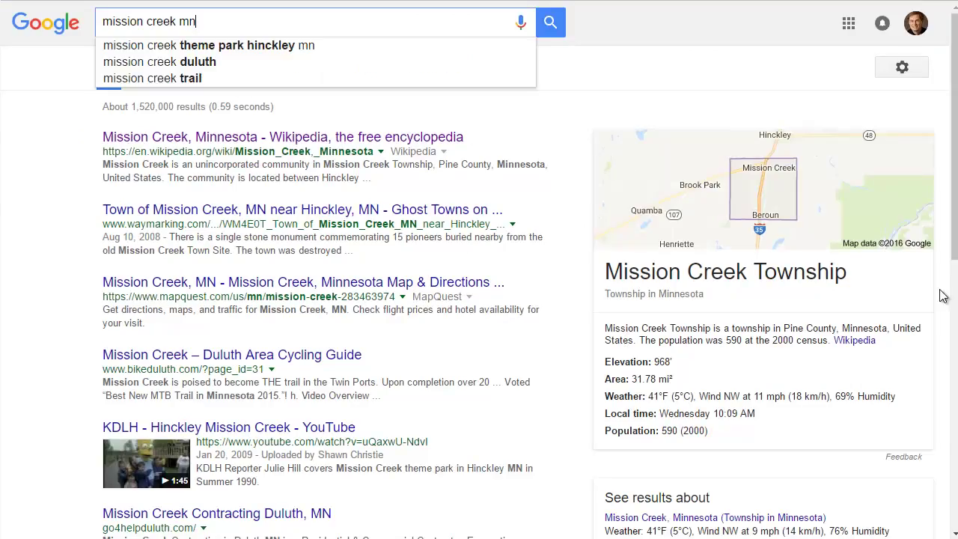
key("Escape")
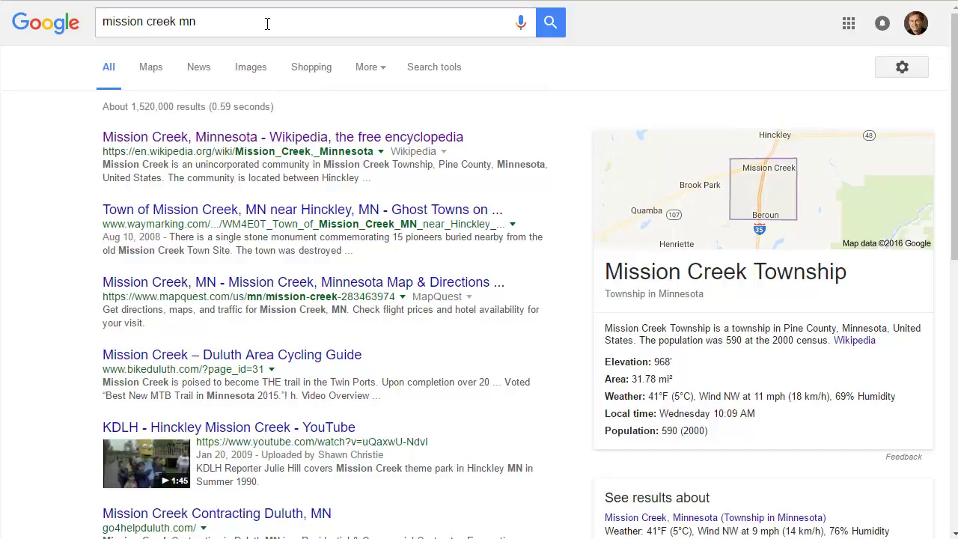
left_click(779, 191)
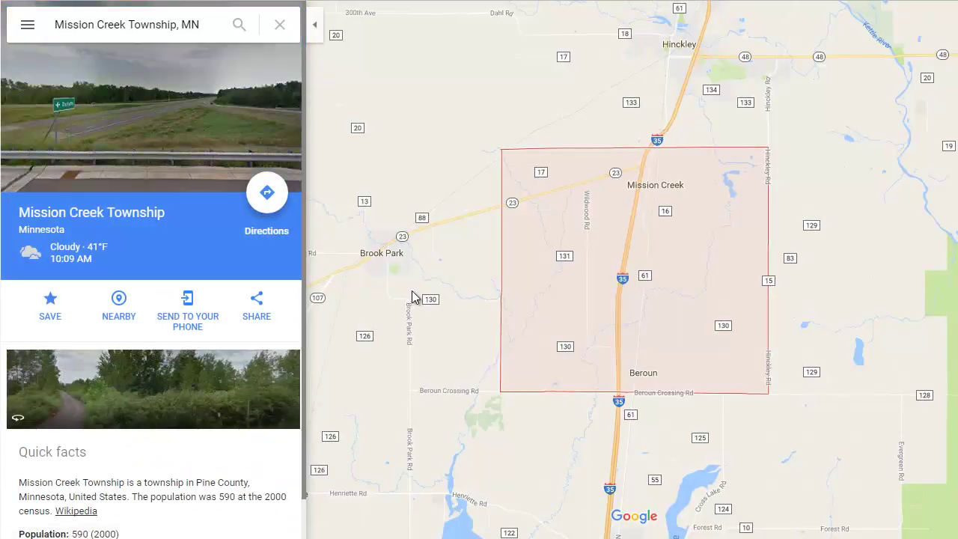
Zoom out and pan the map to show Mission Creek Township with Hinckley, Mora and Cambridge.
scroll(448, 321, "down", 5)
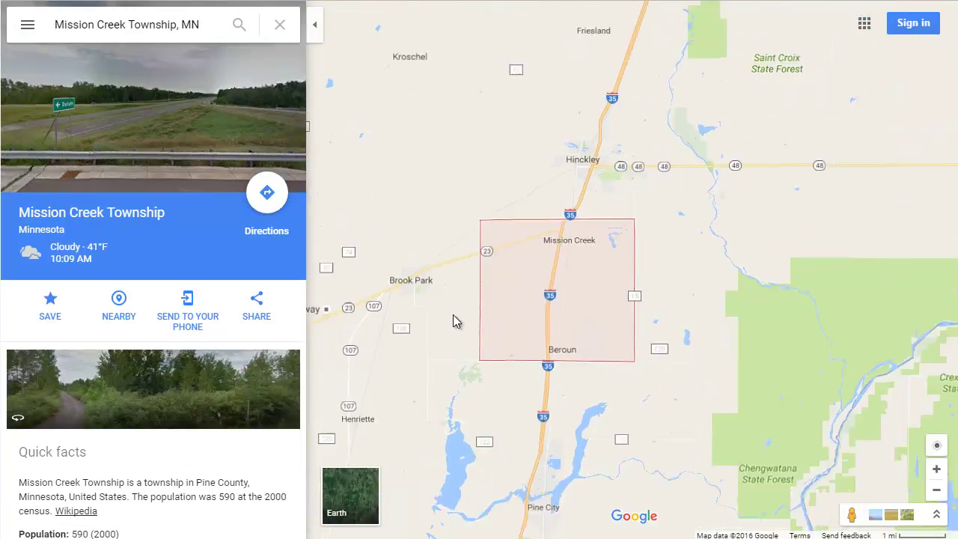
scroll(449, 326, "down", 1)
mouse_move(449, 327)
left_mouse_down()
mouse_move(581, 277)
mouse_move(596, 261)
mouse_move(604, 349)
left_mouse_up()
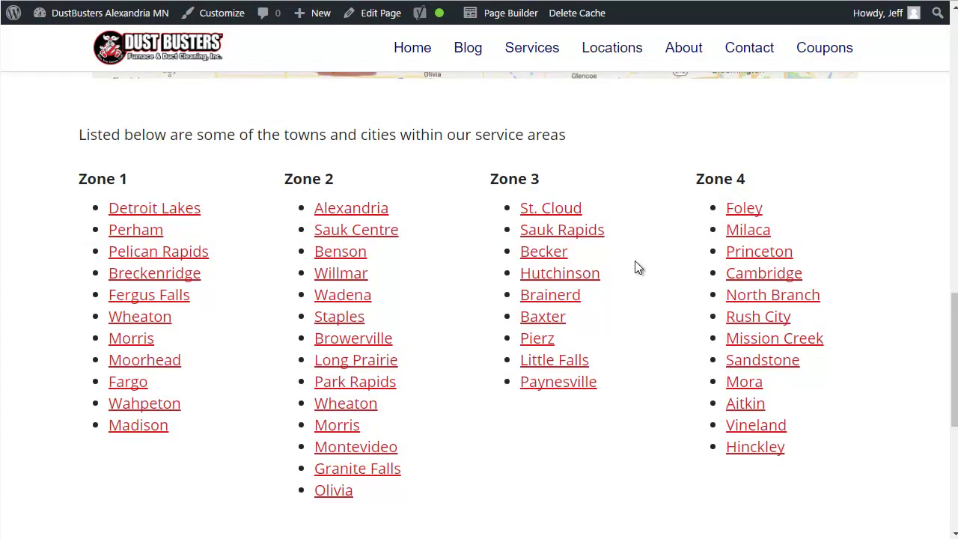
Scroll the Service Locations page in Beaver Builder to uncover the full Zone 4 town list.
scroll(634, 263, "up", 15)
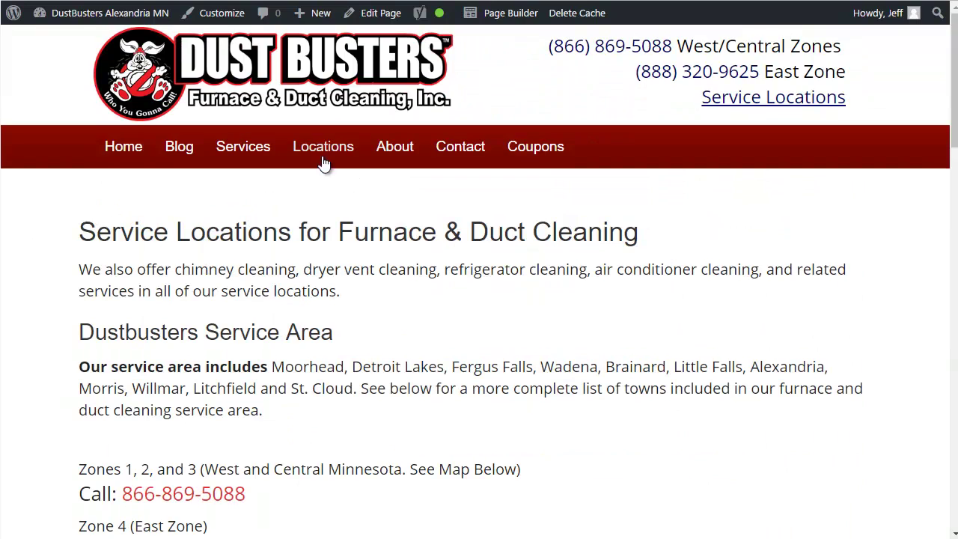
scroll(381, 354, "down", 15)
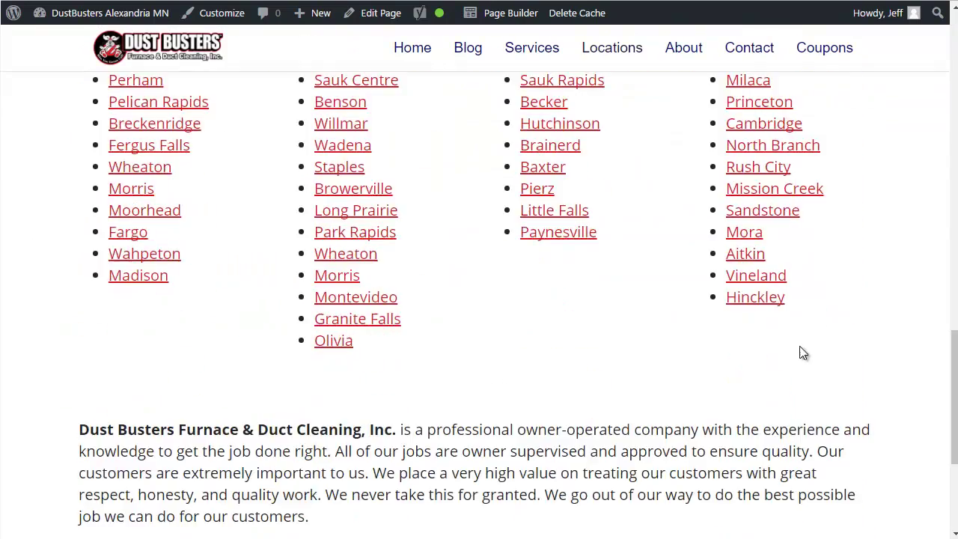
scroll(771, 267, "up", 3)
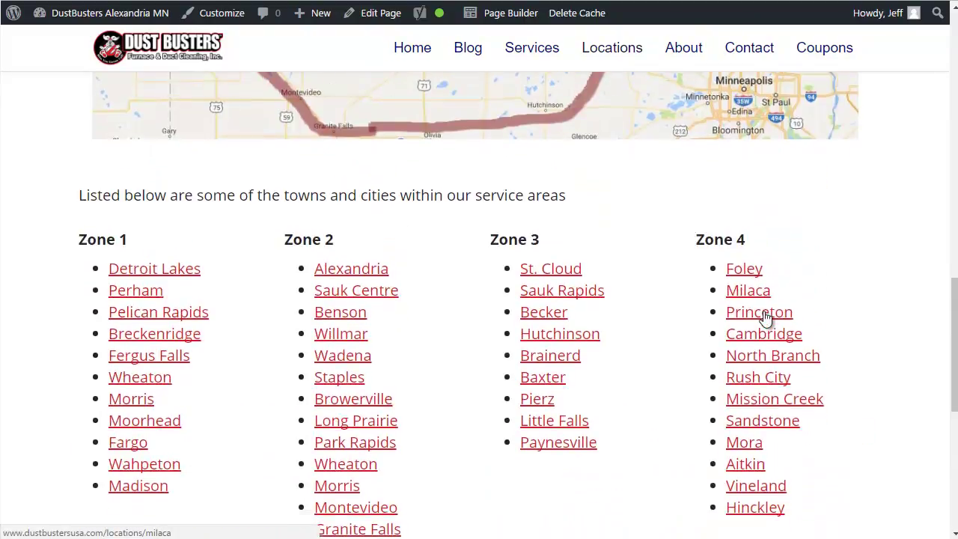
scroll(765, 317, "down", 1)
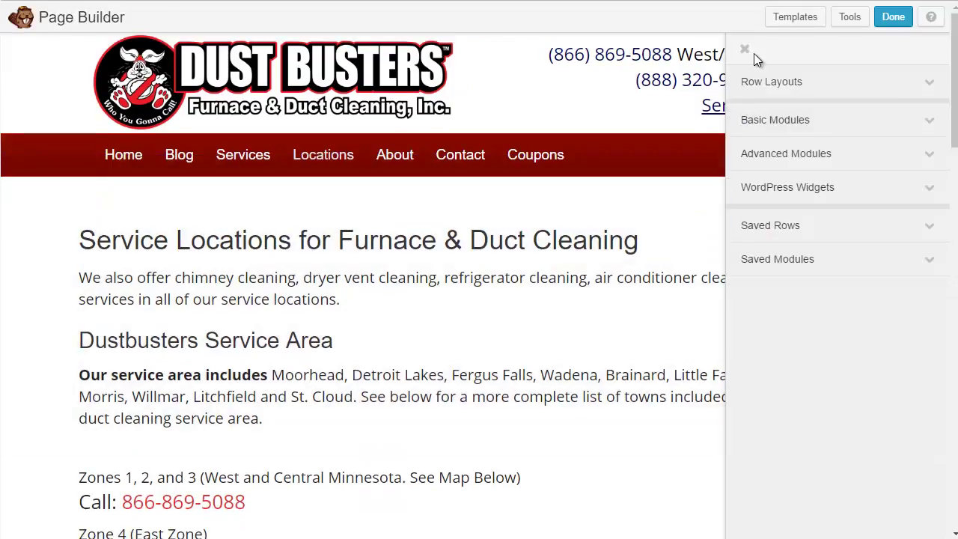
scroll(415, 356, "down", 8)
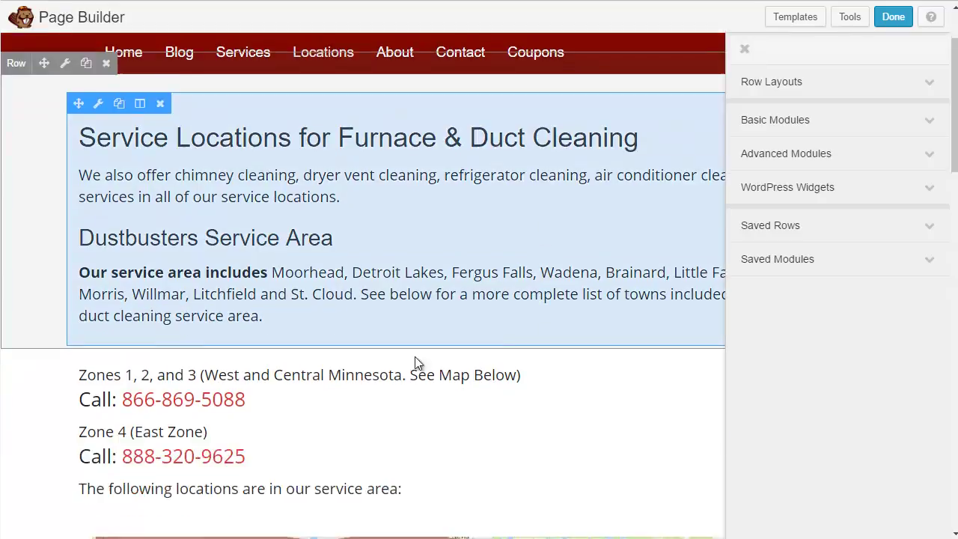
scroll(620, 134, "up", 4)
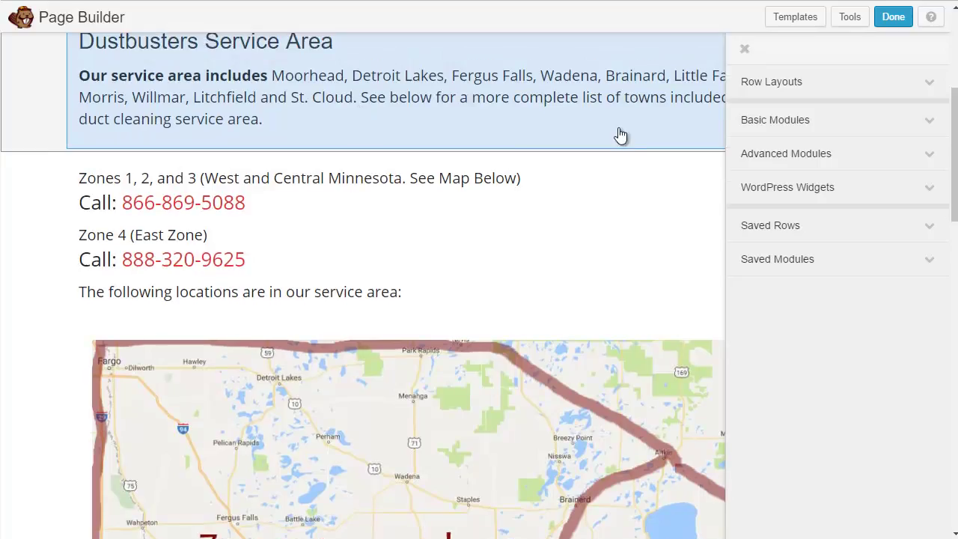
scroll(184, 235, "down", 5)
scroll(309, 187, "down", 4)
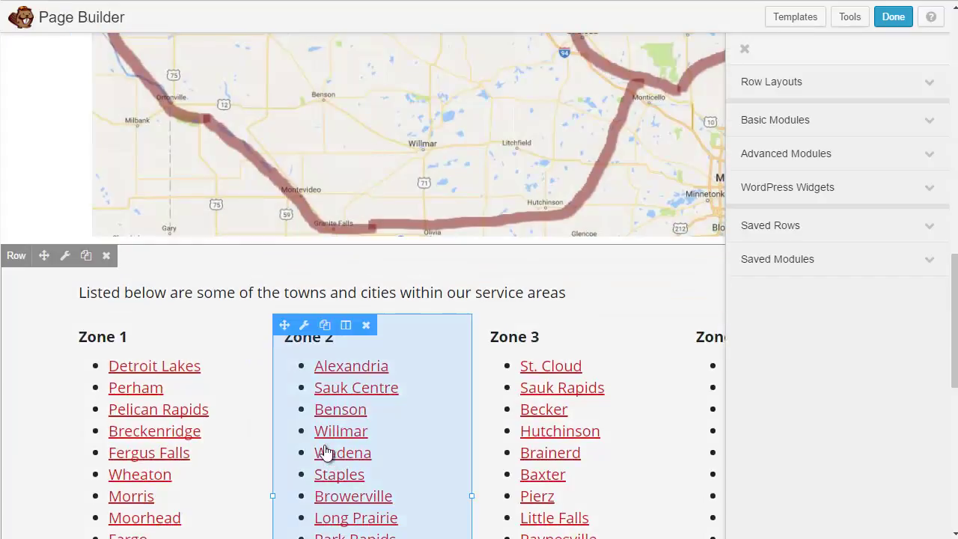
scroll(494, 351, "down", 5)
scroll(620, 362, "up", 3)
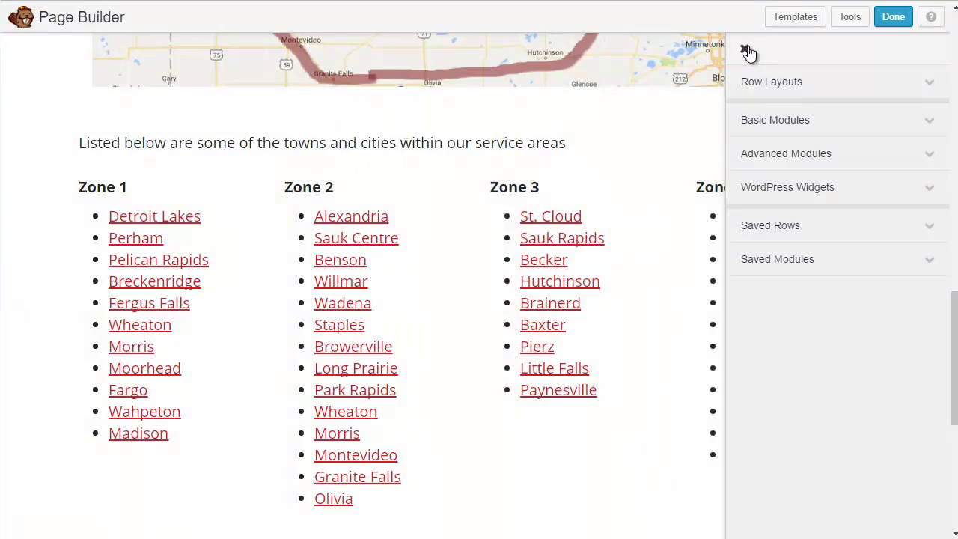
left_click(745, 49)
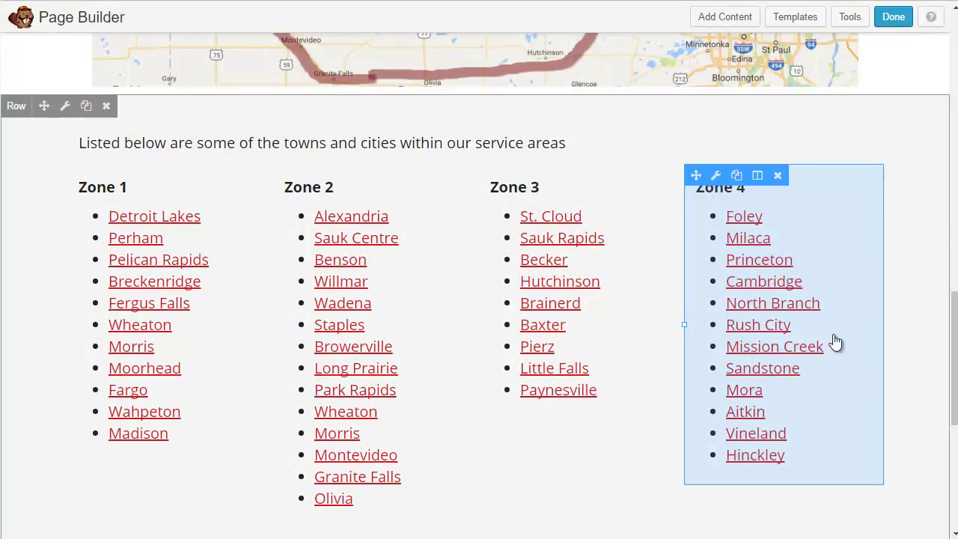
Open the Zone 4 town list module's editor and check the Princeton entry's link.
left_click(820, 388)
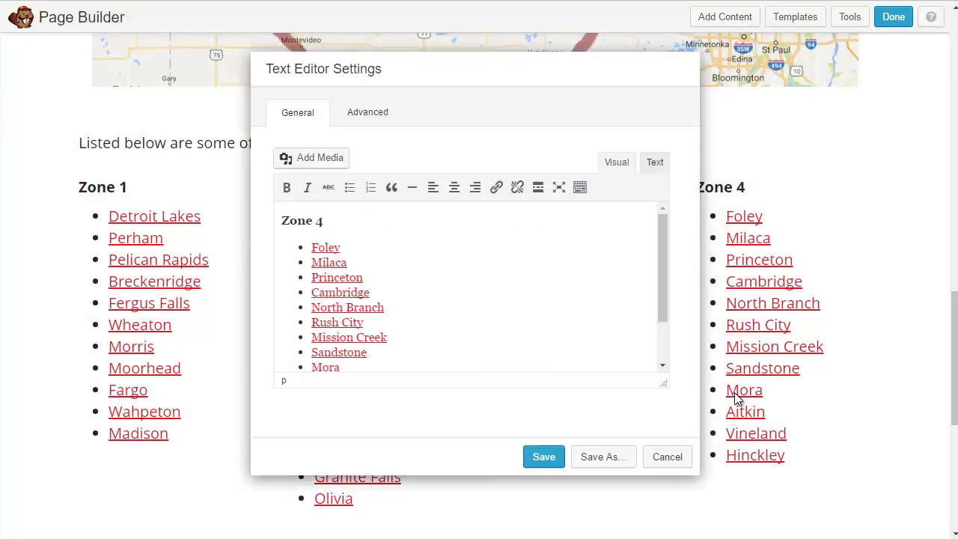
left_click(444, 271)
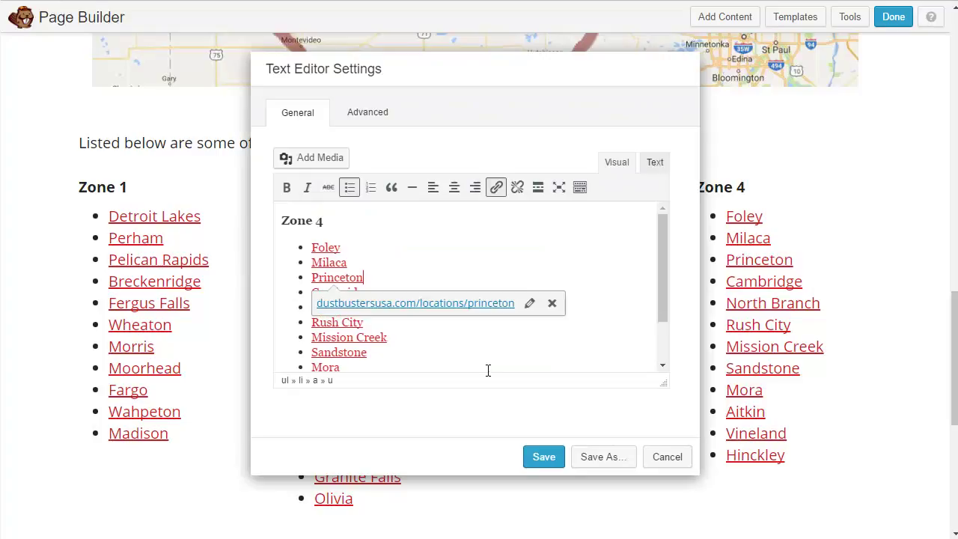
scroll(487, 365, "down", 3)
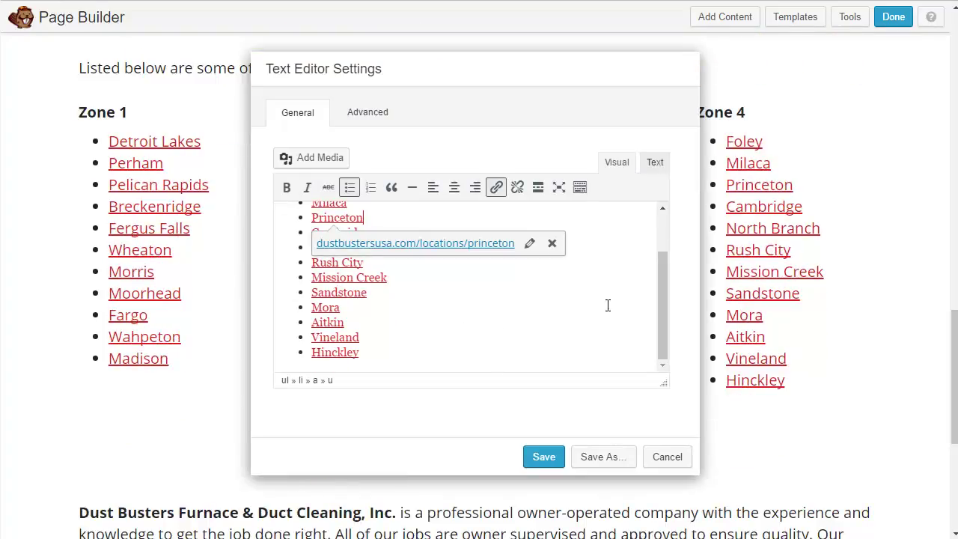
Switch the list to raw HTML, scroll to its end, and begin selecting the Hinckley line.
left_click(655, 163)
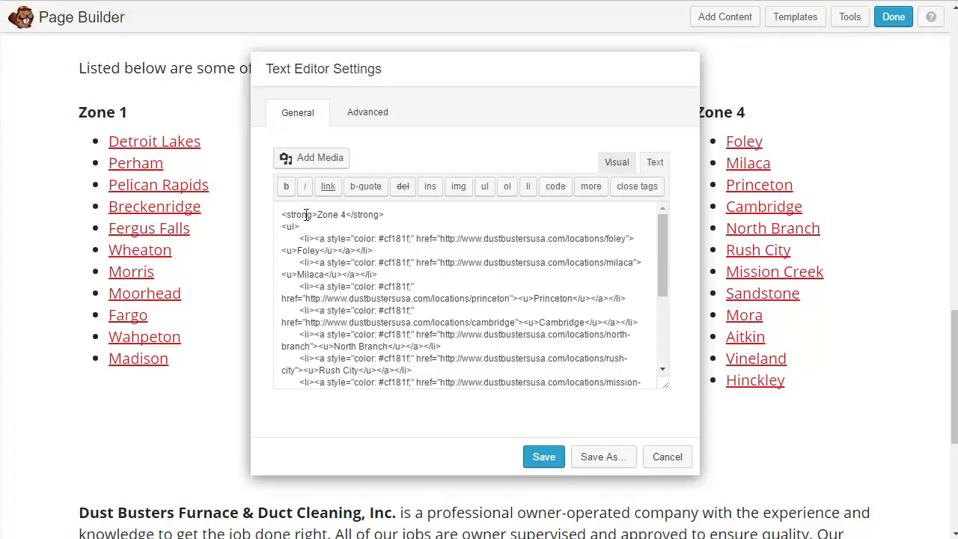
scroll(374, 273, "down", 4)
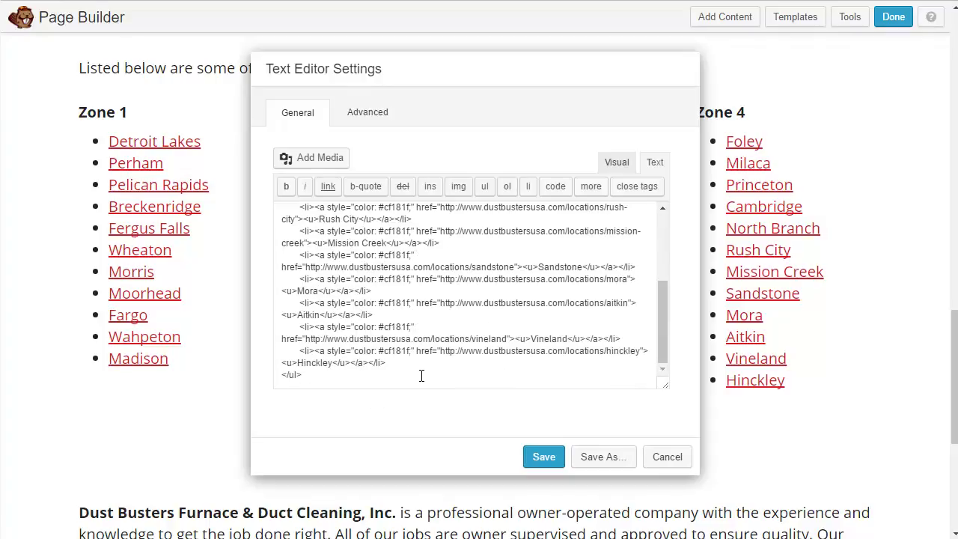
left_click_drag(445, 65, 381, 49)
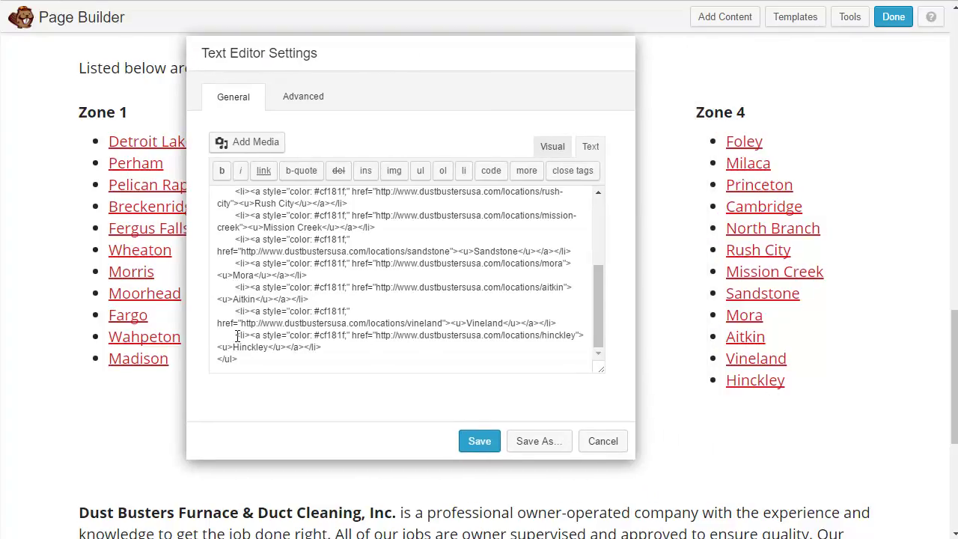
left_click_drag(234, 336, 329, 348)
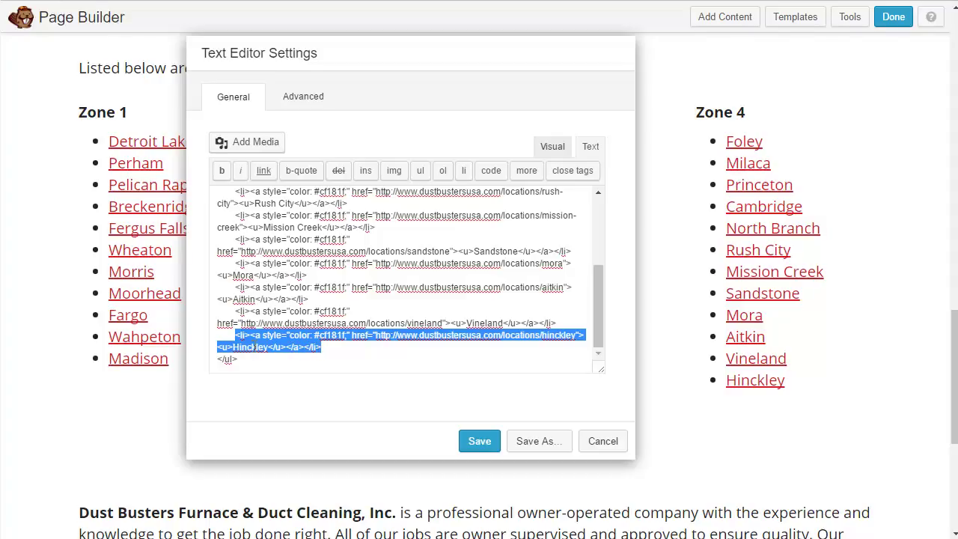
Select the whole Hinckley <li> line and copy it.
left_click(235, 335)
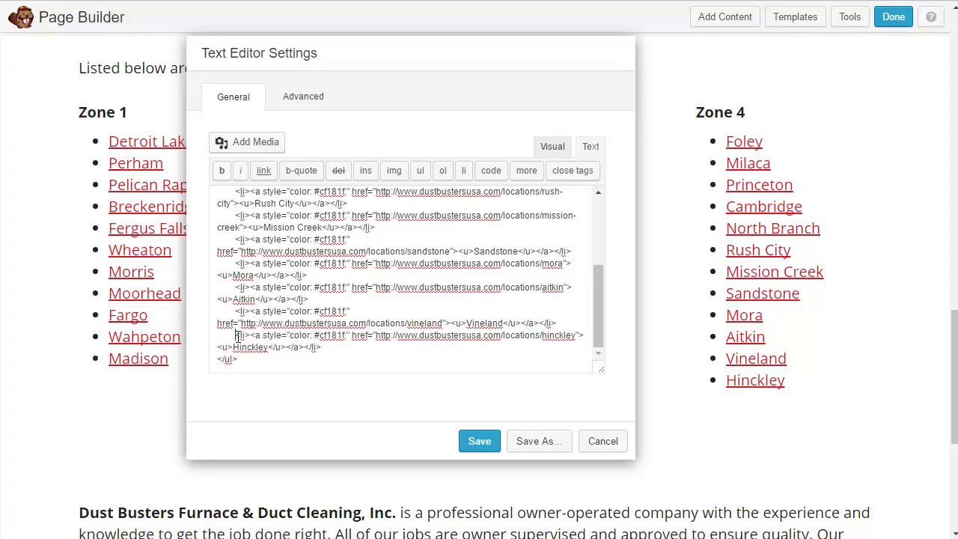
left_click_drag(323, 349, 233, 336)
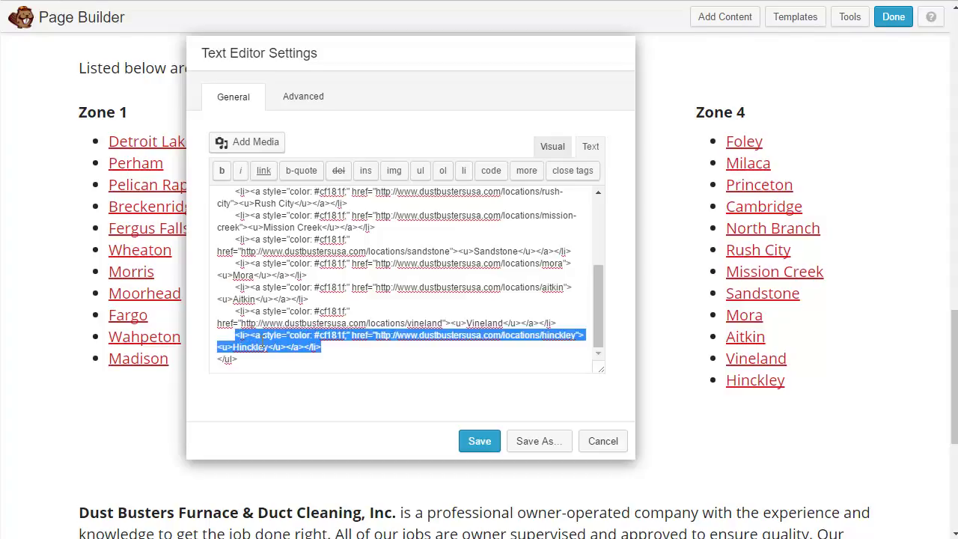
right_click(260, 341)
left_click(295, 367)
Paste a duplicate Hinckley <li> line on a new line after the original.
left_click(345, 350)
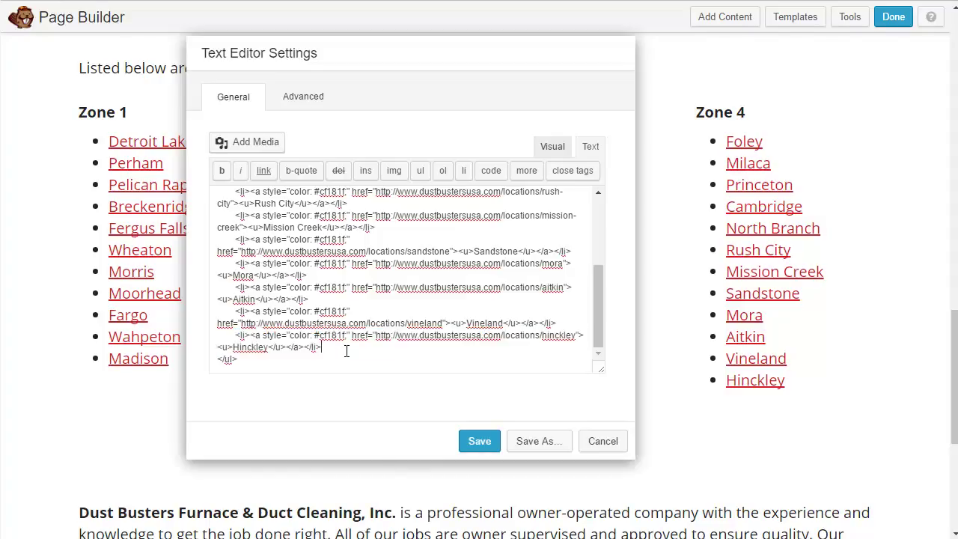
key("Return")
scroll(336, 345, "down", 1)
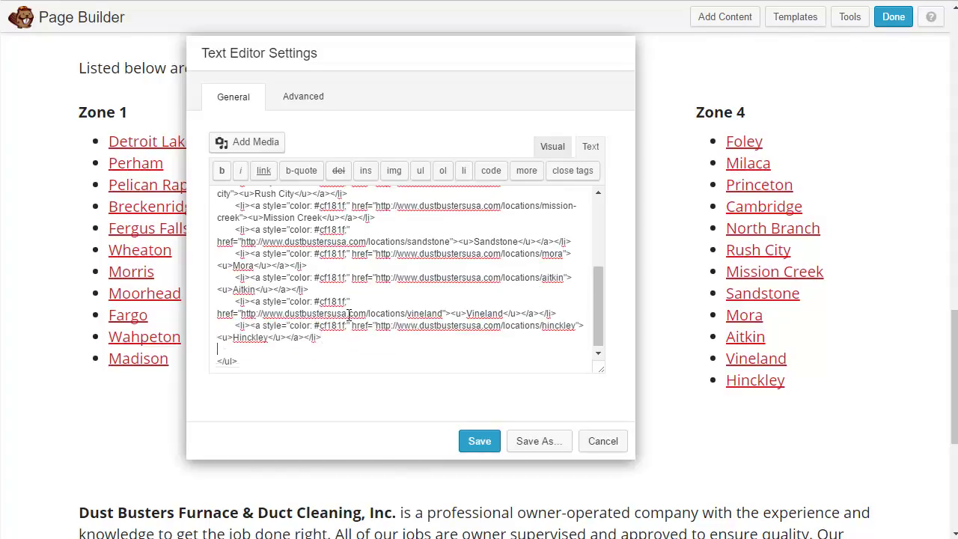
right_click(241, 348)
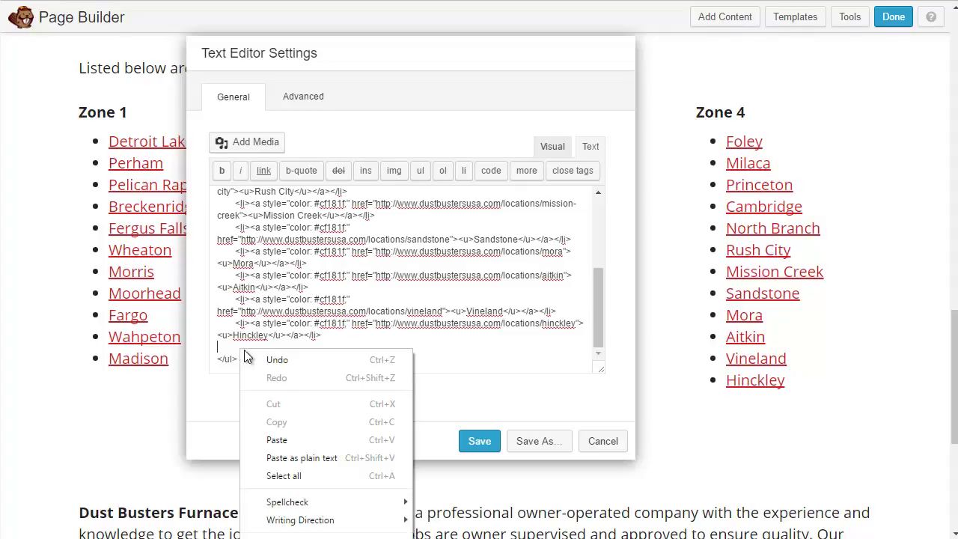
left_click(293, 438)
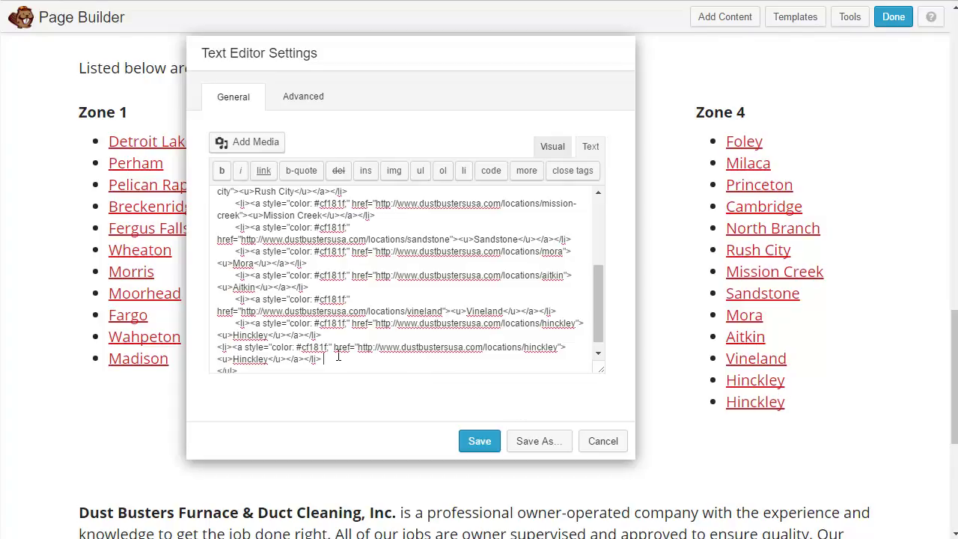
double_click(254, 359)
Change the new item's text to 'Mission Creek' and its href from hinckley to mission-creek.
type("Mission Cre")
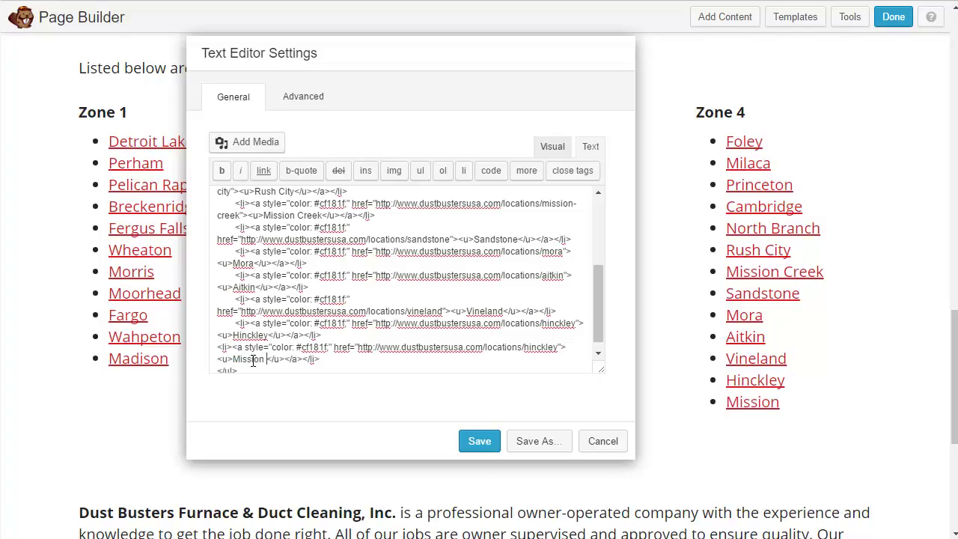
type("ek")
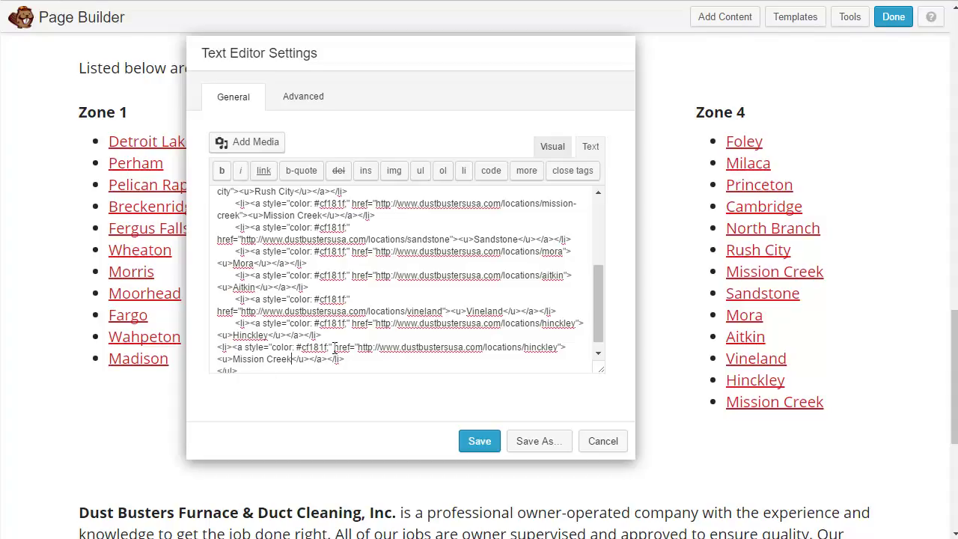
left_click(524, 348)
key("shift+Right")
key("shift+Right")
key("shift+Right")
key("shift+Right")
key("shift+Right")
key("shift+Right")
key("shift+Right")
key("shift+Right")
type("mission creek")
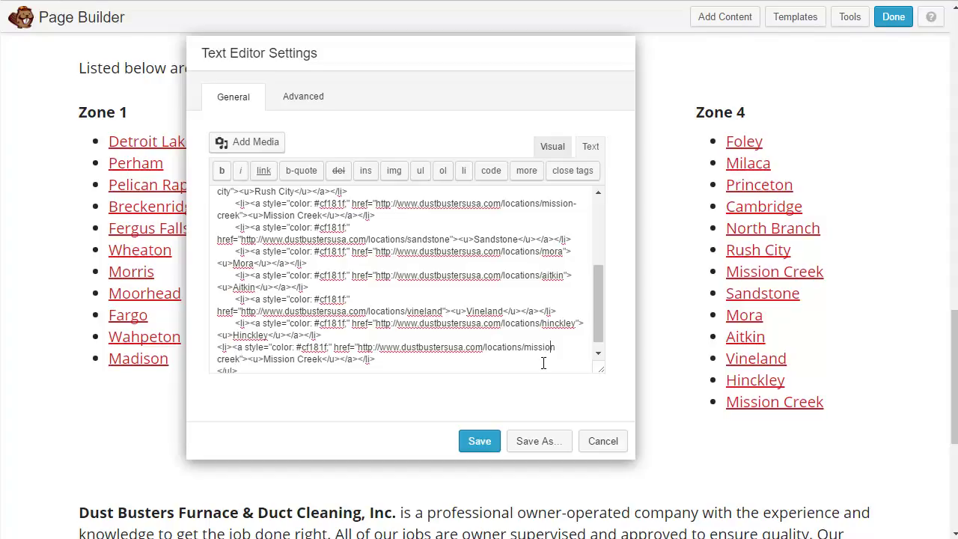
key("Delete")
type("-")
Save the Zone 4 text block and publish the page changes.
left_click(479, 441)
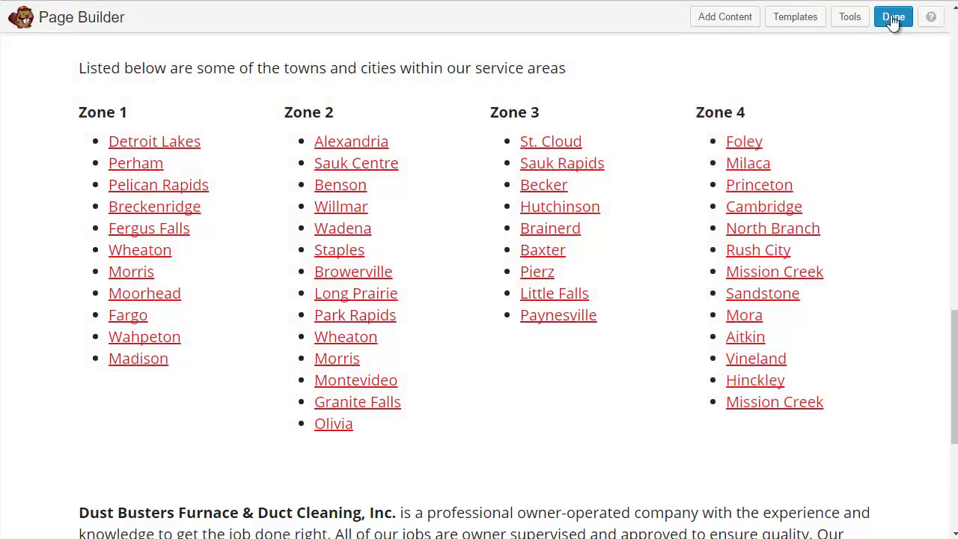
left_click(893, 22)
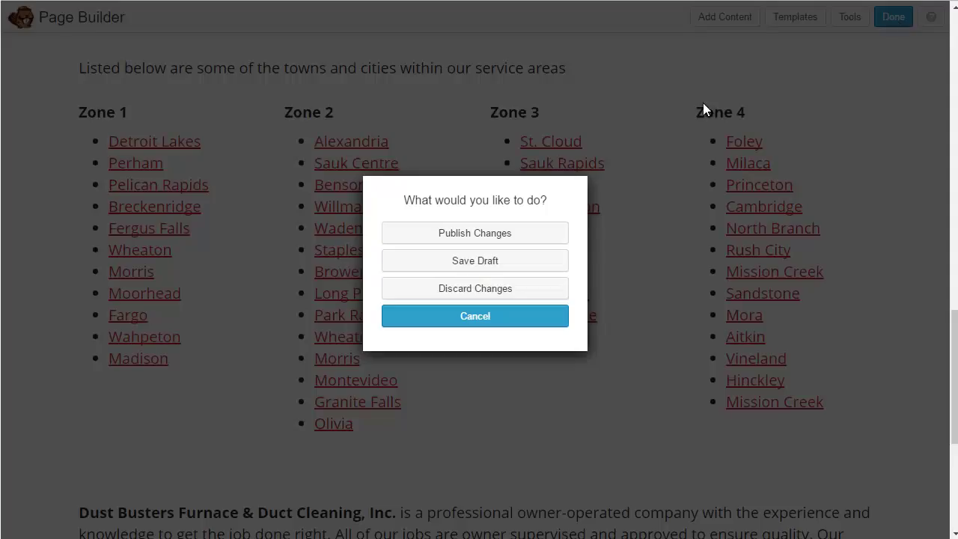
left_click(492, 233)
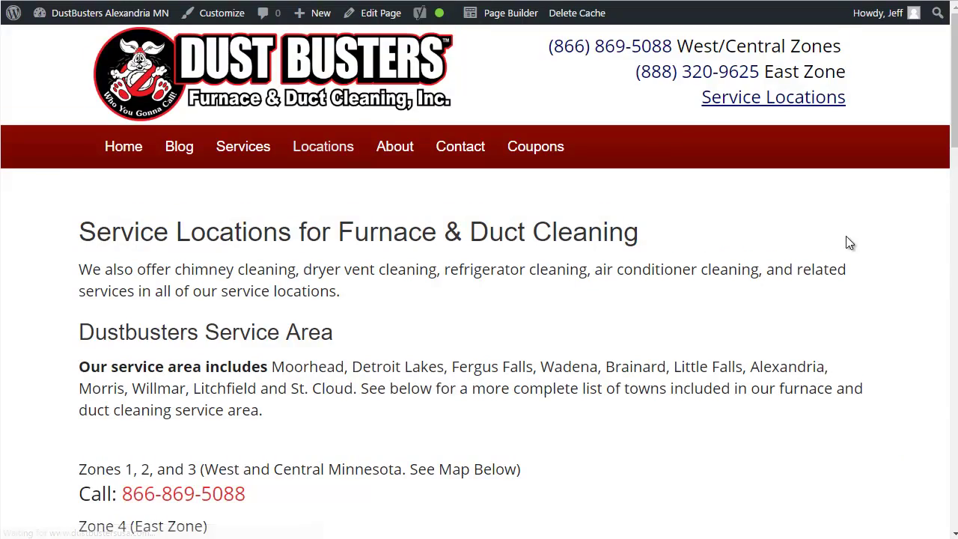
Follow the new Mission Creek link to the 'Furnace and Duct Cleaning in Mission Creek MN' page.
scroll(858, 216, "down", 15)
scroll(876, 217, "up", 4)
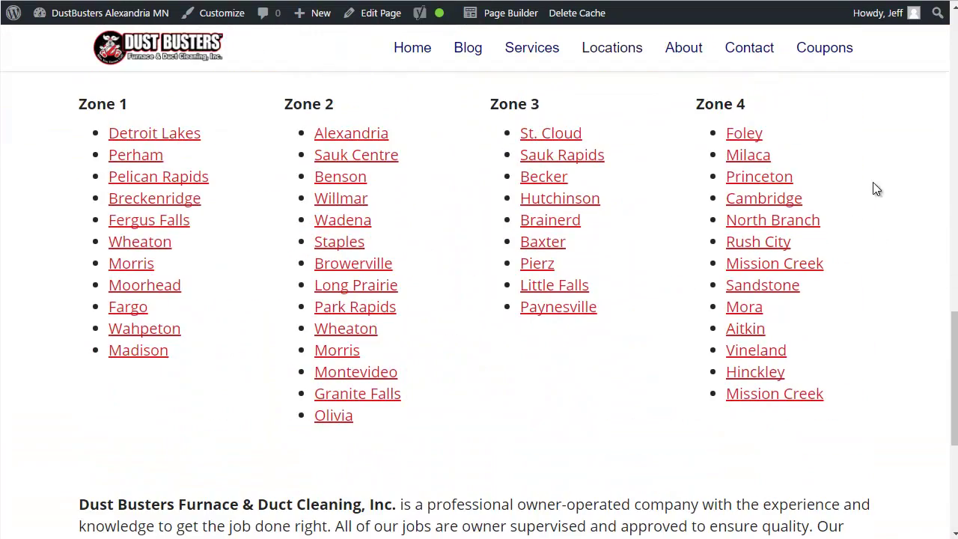
left_click(782, 403)
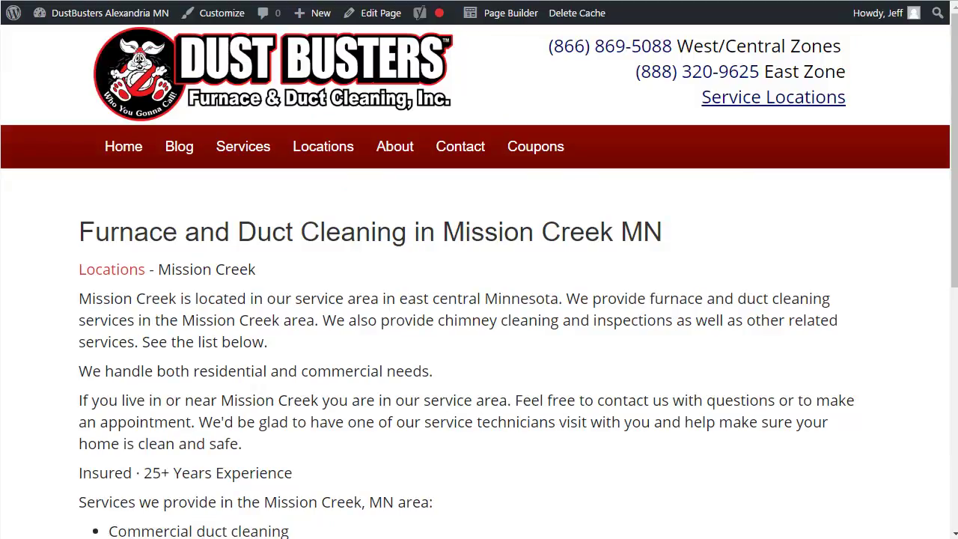
scroll(479, 336, "down", 6)
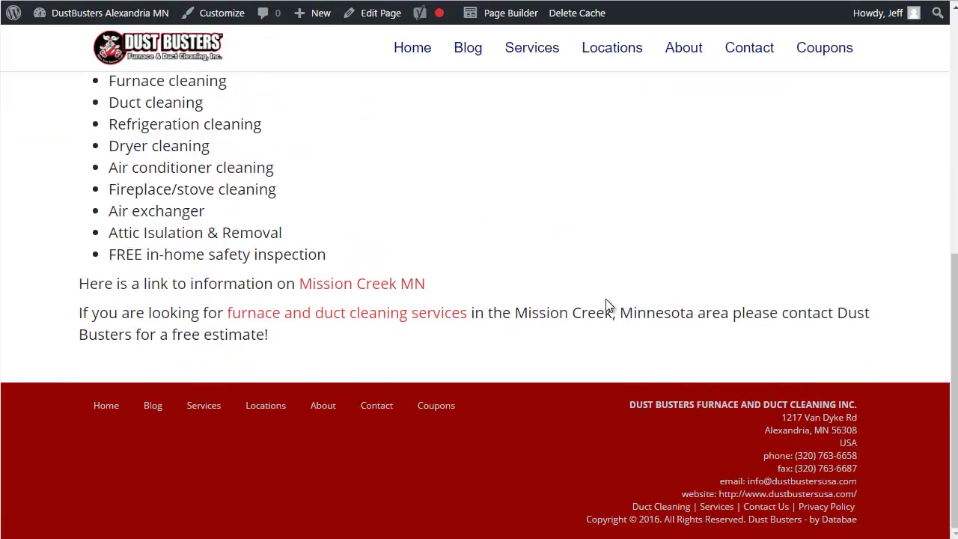
scroll(606, 305, "up", 2)
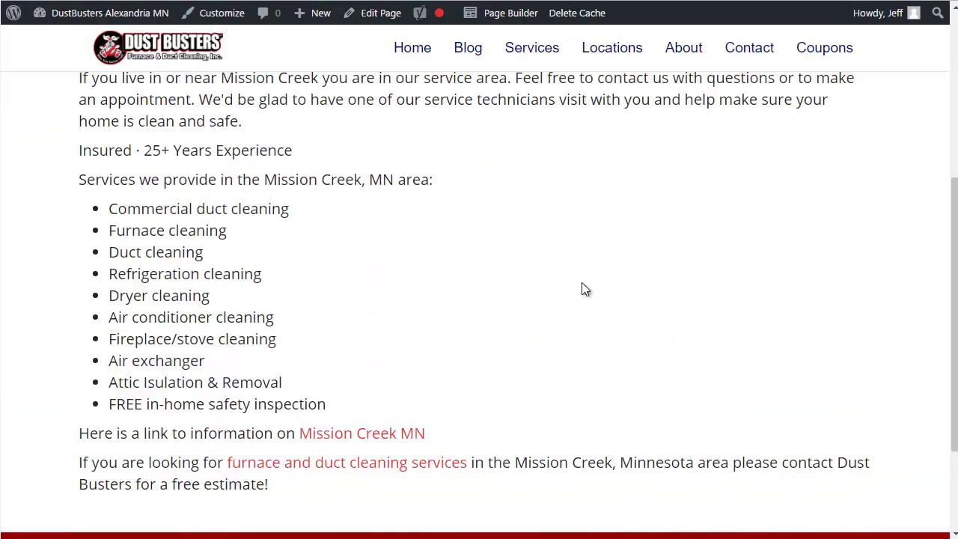
scroll(630, 303, "up", 3)
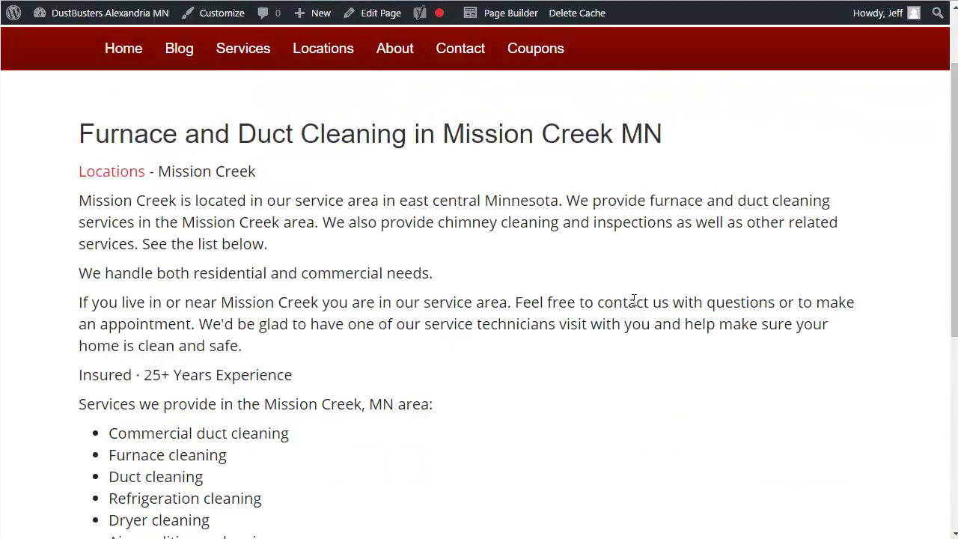